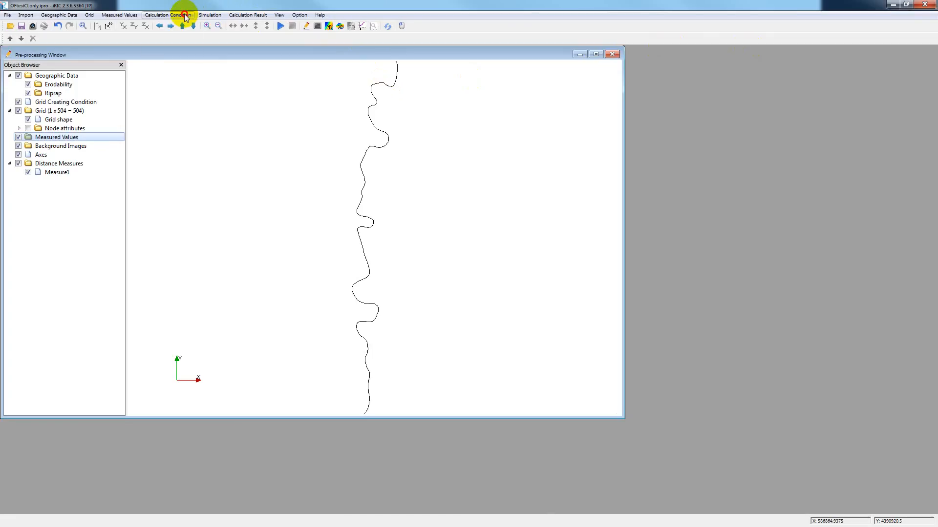
# - Choose 1977_bends.shp as the calibration shapefile in the calculation conditions
pyautogui.click(186, 16)
pyautogui.click(180, 27)
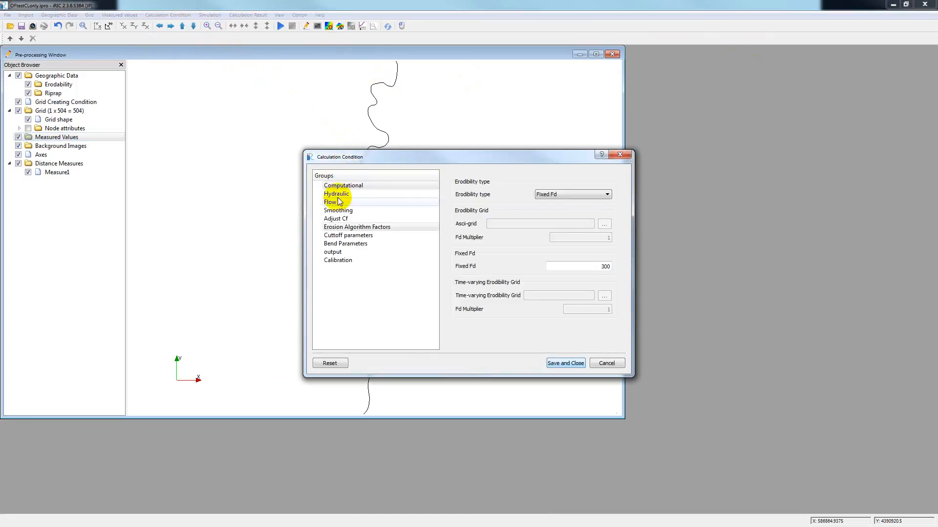
pyautogui.click(339, 262)
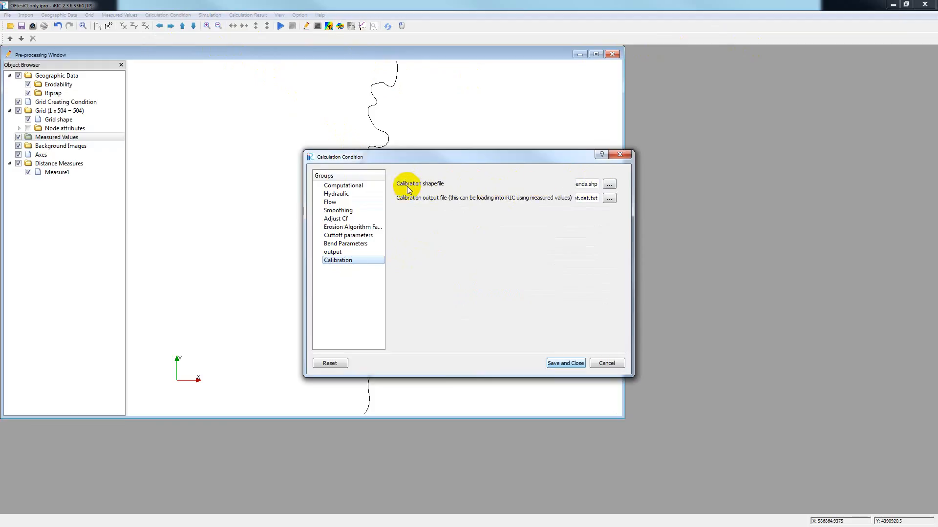
pyautogui.click(609, 185)
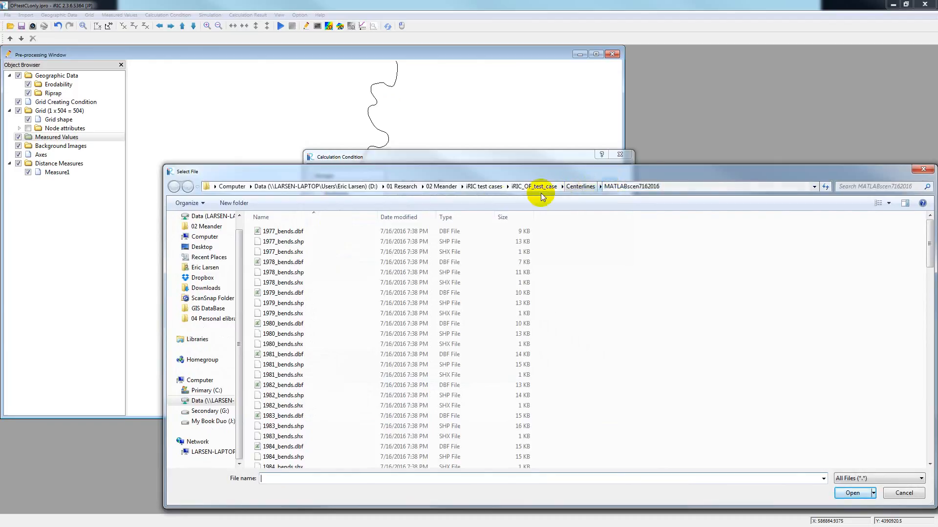
pyautogui.doubleClick(286, 241)
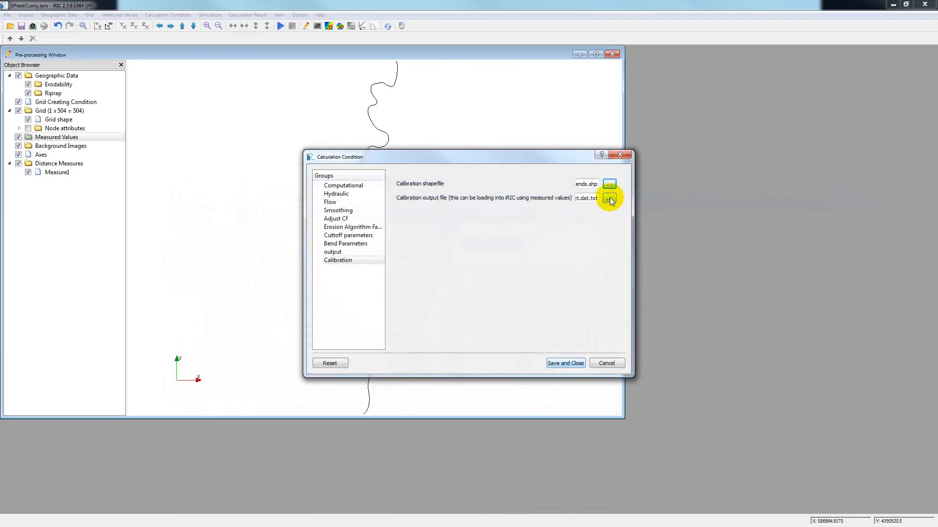
# - Clear the calibration output file path and save the calculation conditions
pyautogui.moveTo(588, 198); pyautogui.dragTo(567, 198)
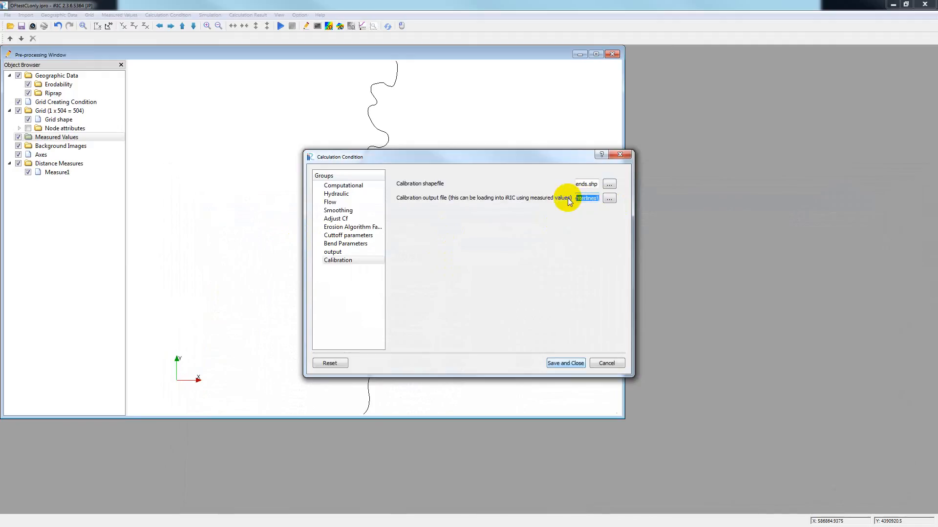
pyautogui.press('BackSpace')
pyautogui.press('BackSpace')
pyautogui.press('BackSpace')
pyautogui.press('BackSpace')
pyautogui.press('BackSpace')
pyautogui.press('BackSpace')
pyautogui.press('BackSpace')
pyautogui.press('BackSpace')
pyautogui.press('BackSpace')
pyautogui.press('BackSpace')
pyautogui.press('BackSpace')
pyautogui.press('BackSpace')
pyautogui.press('BackSpace')
pyautogui.press('BackSpace')
pyautogui.press('BackSpace')
pyautogui.press('BackSpace')
pyautogui.press('BackSpace')
pyautogui.press('BackSpace')
pyautogui.press('BackSpace')
pyautogui.press('BackSpace')
pyautogui.press('BackSpace')
pyautogui.press('BackSpace')
pyautogui.press('BackSpace')
pyautogui.press('BackSpace')
pyautogui.press('BackSpace')
pyautogui.press('BackSpace')
pyautogui.press('BackSpace')
pyautogui.press('BackSpace')
pyautogui.press('BackSpace')
pyautogui.press('BackSpace')
pyautogui.press('BackSpace')
pyautogui.press('BackSpace')
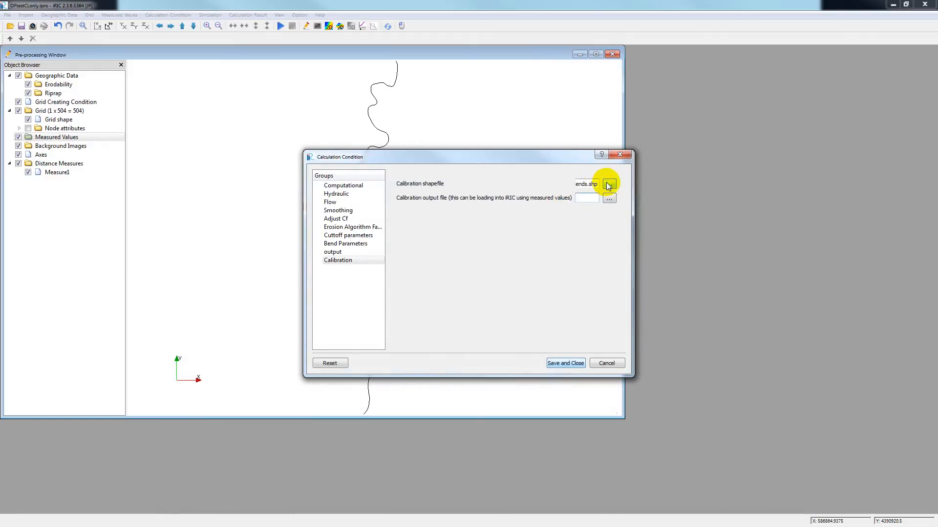
pyautogui.click(572, 362)
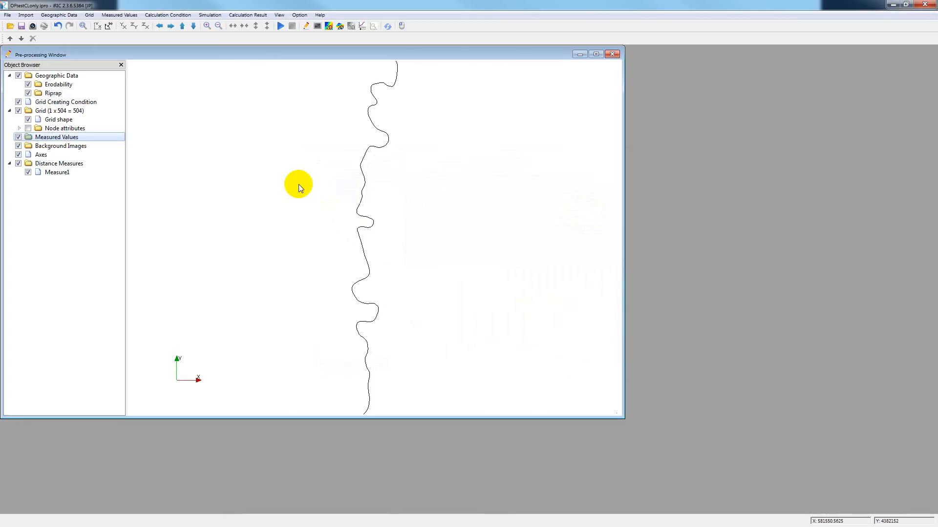
# - Reopen the calculation conditions and clear the calibration shapefile path
pyautogui.click(167, 15)
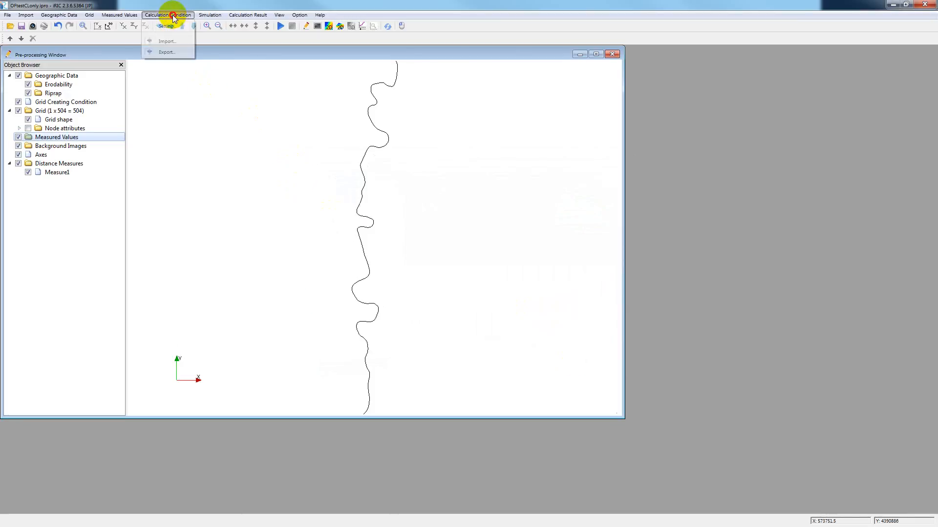
pyautogui.click(177, 28)
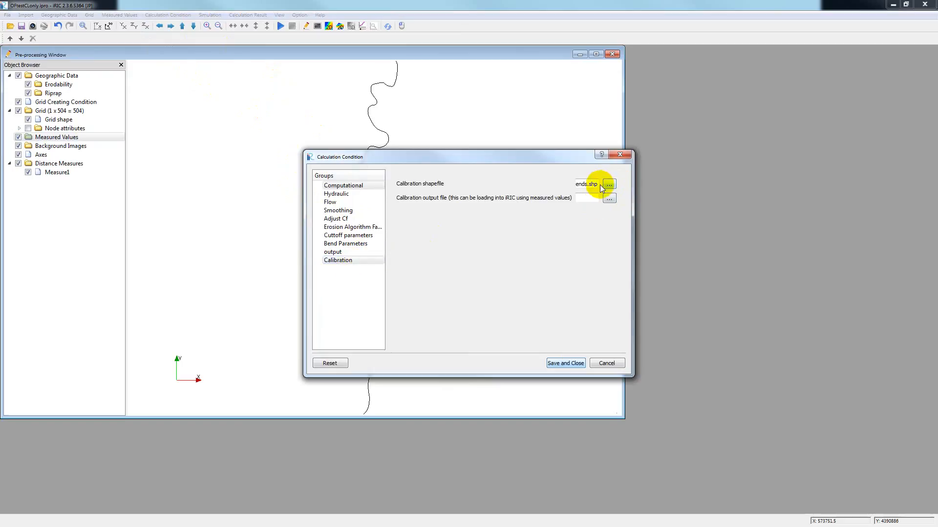
pyautogui.moveTo(593, 184); pyautogui.dragTo(534, 182)
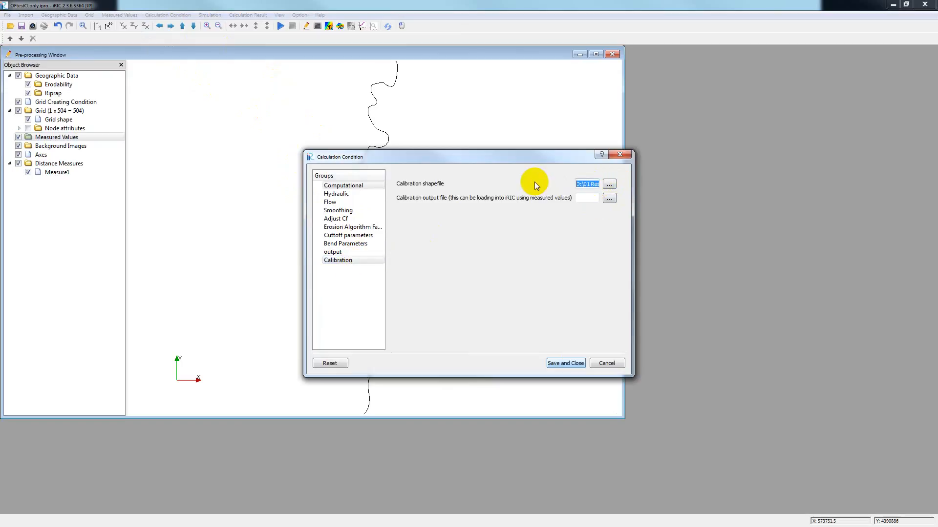
pyautogui.press('BackSpace')
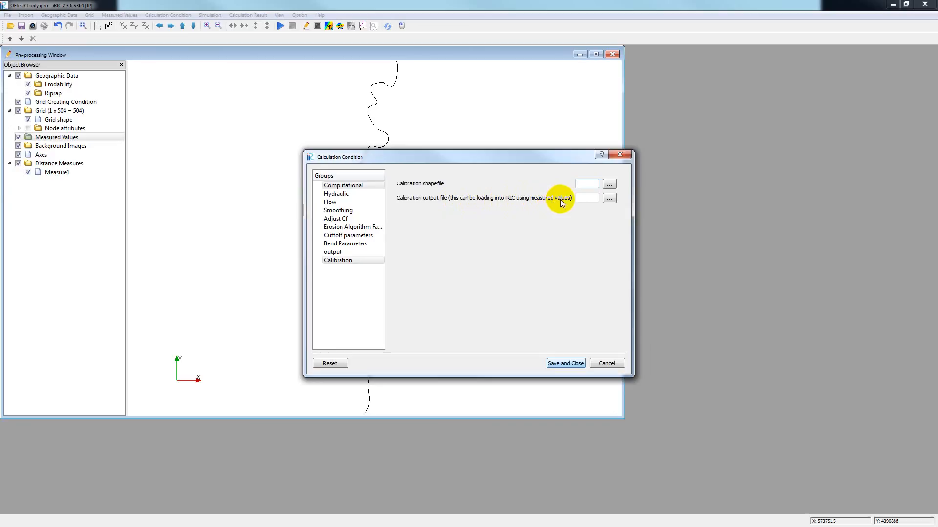
# - Set the calibration output file to 1976 target.dat.txt in the Centerlines folder, accepting its replacement, and save the calculation conditions
pyautogui.click(610, 199)
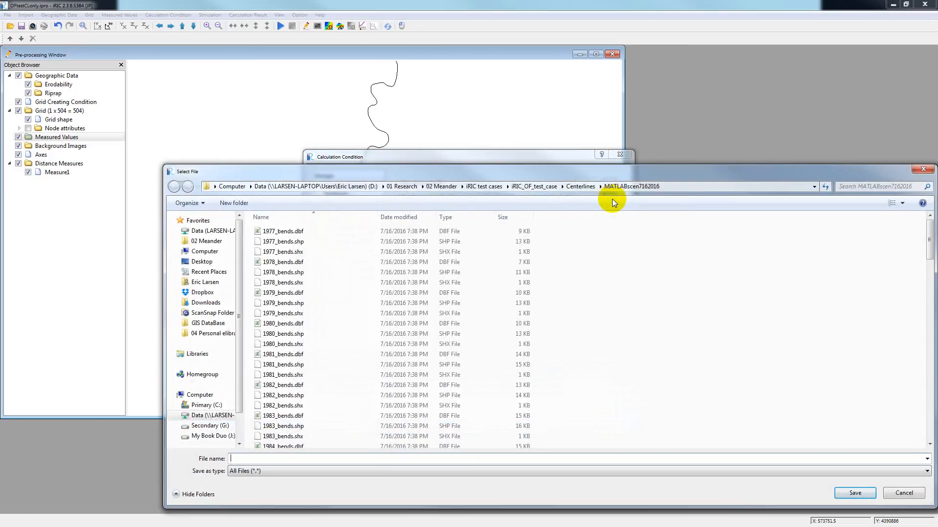
pyautogui.click(575, 188)
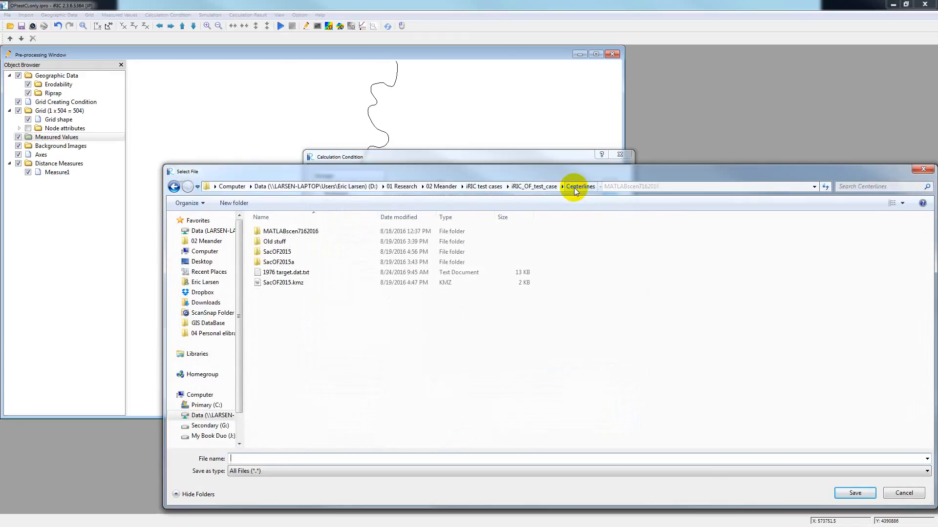
pyautogui.click(300, 272)
pyautogui.doubleClick(300, 271)
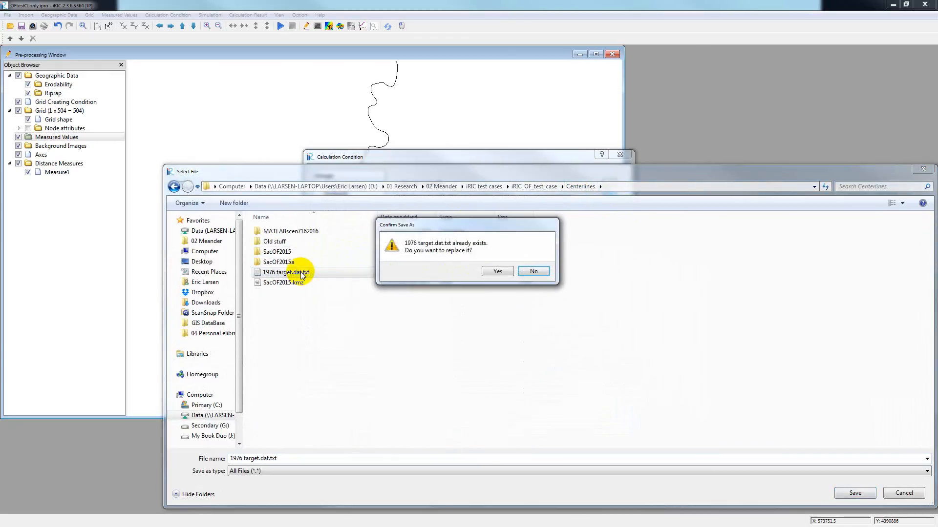
pyautogui.click(498, 271)
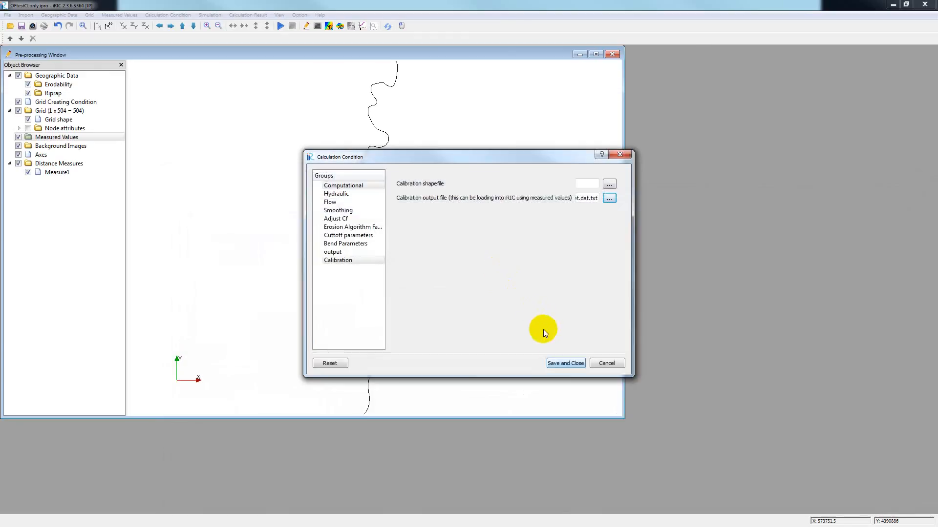
pyautogui.click(558, 363)
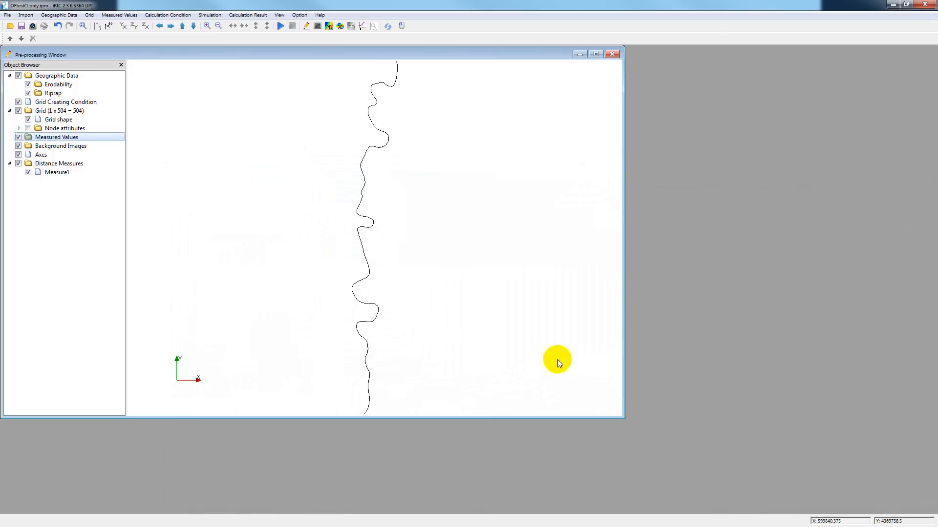
pyautogui.click(167, 15)
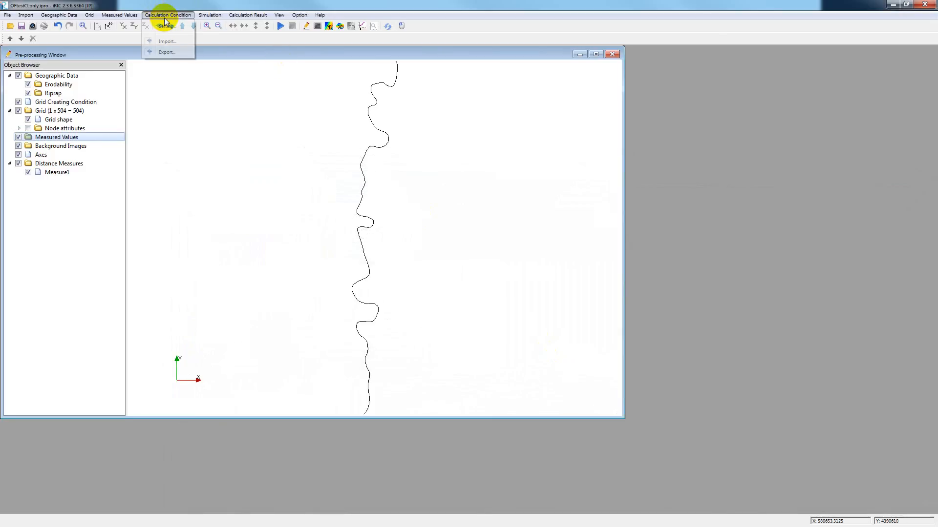
pyautogui.click(174, 26)
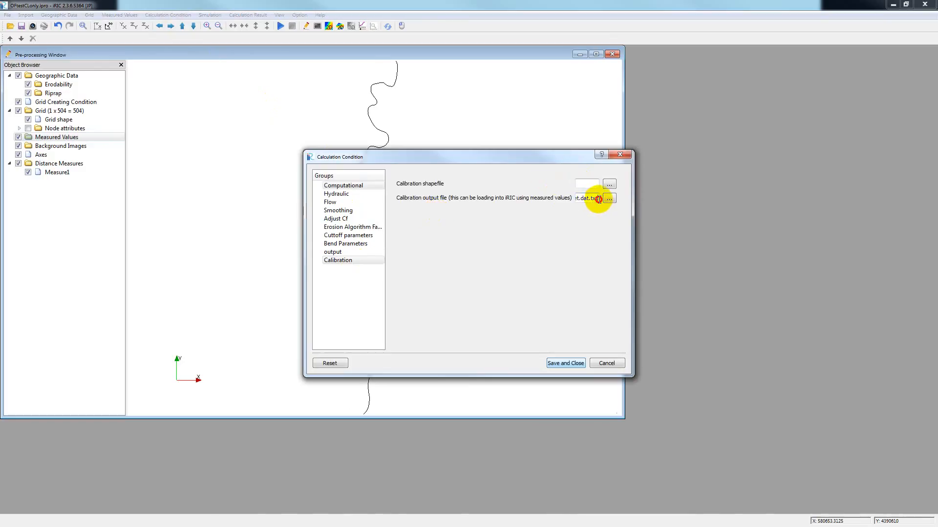
pyautogui.moveTo(599, 198); pyautogui.dragTo(545, 201)
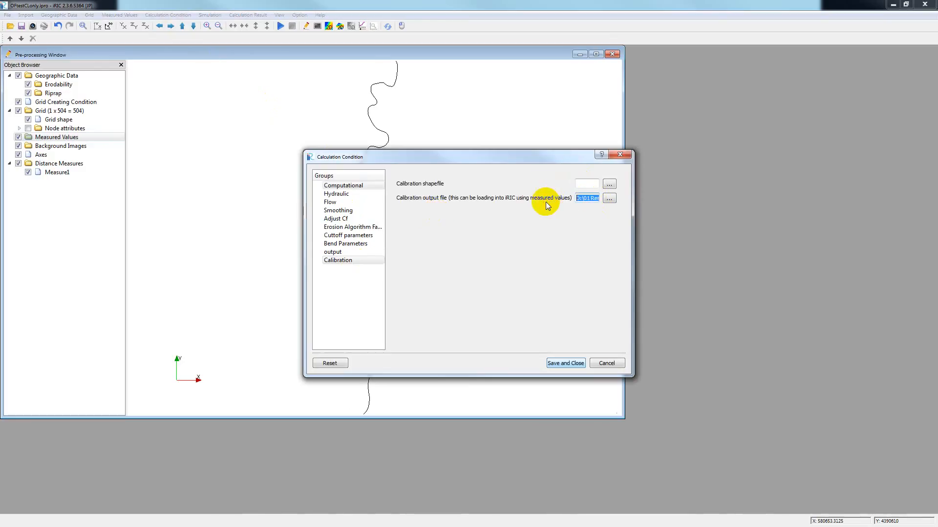
pyautogui.press('Delete')
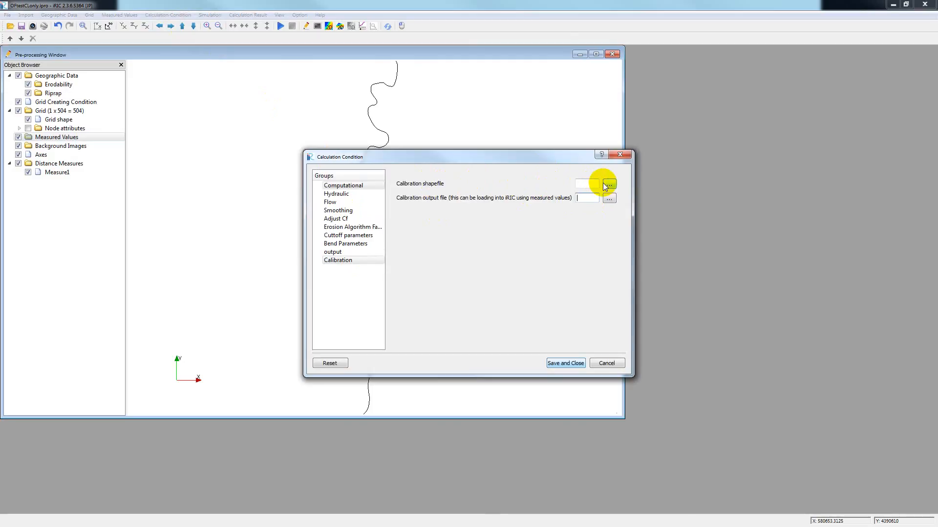
pyautogui.click(619, 156)
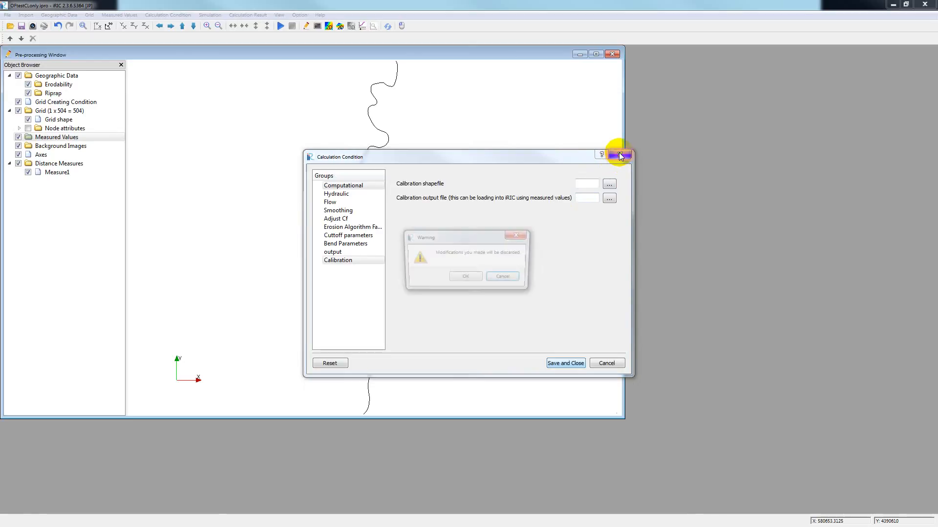
pyautogui.click(507, 278)
pyautogui.click(610, 364)
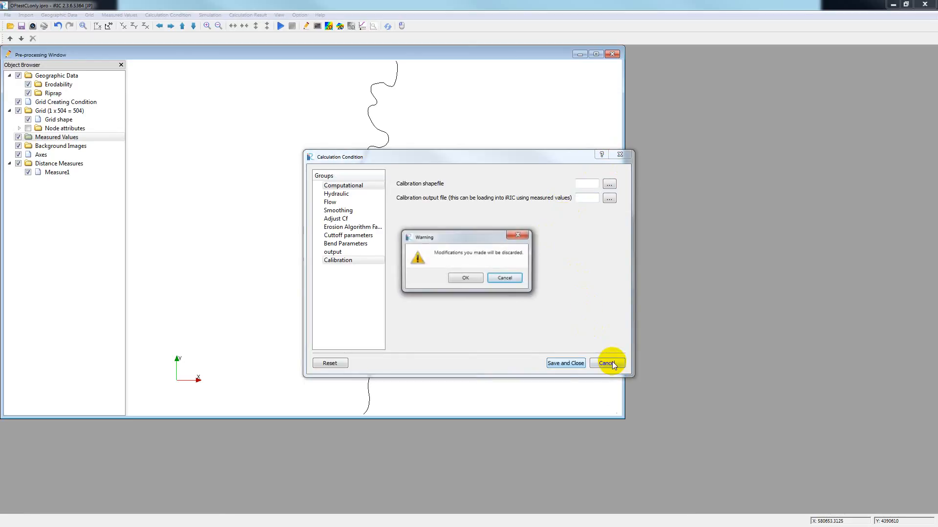
pyautogui.click(477, 276)
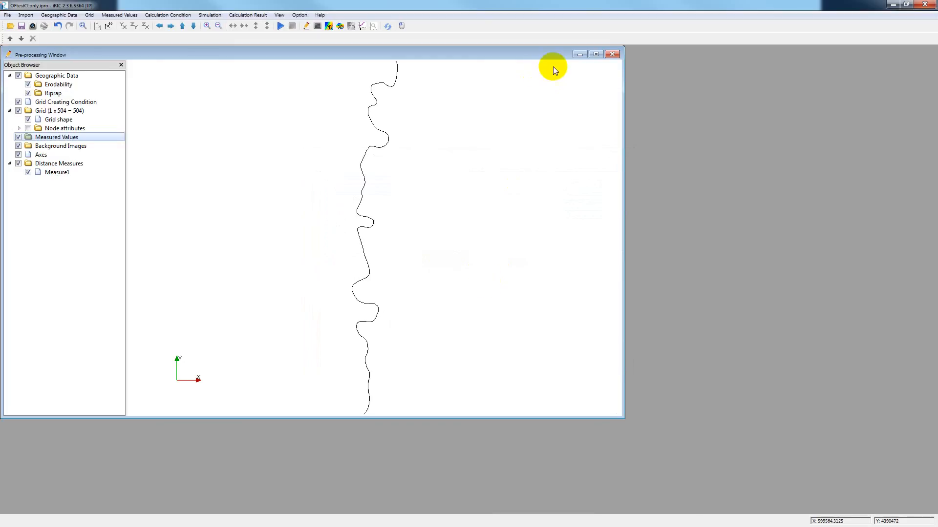
# - Maximize the pre-processing window and import 1976 target.dat.txt from the Centerlines folder as measured values
pyautogui.click(595, 54)
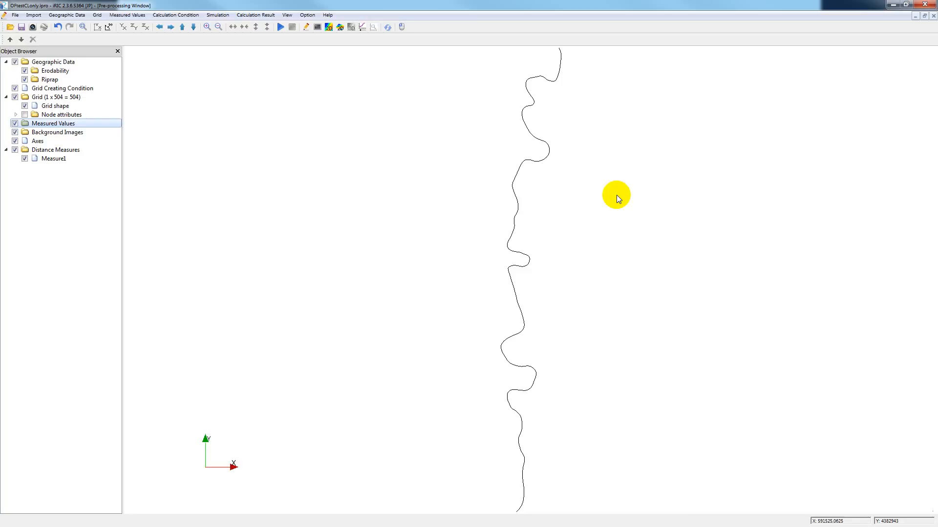
pyautogui.rightClick(89, 124)
pyautogui.click(110, 130)
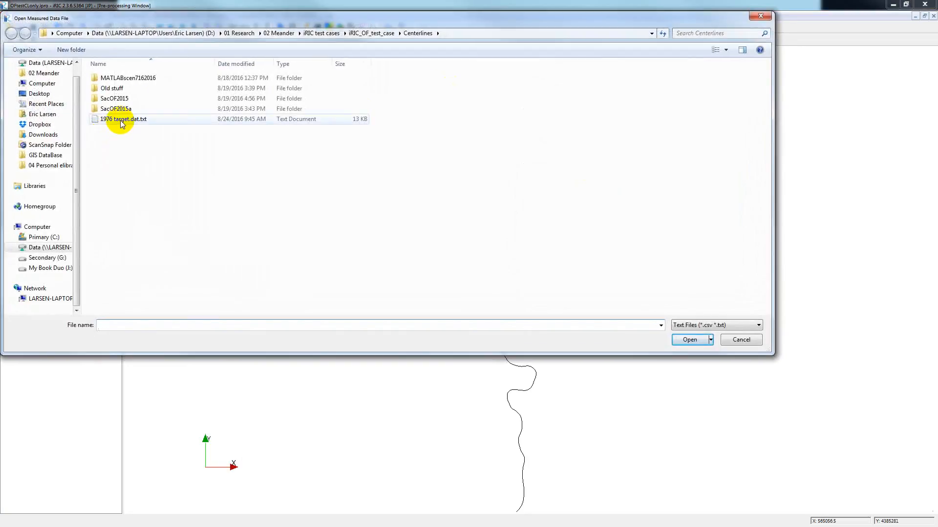
pyautogui.doubleClick(121, 120)
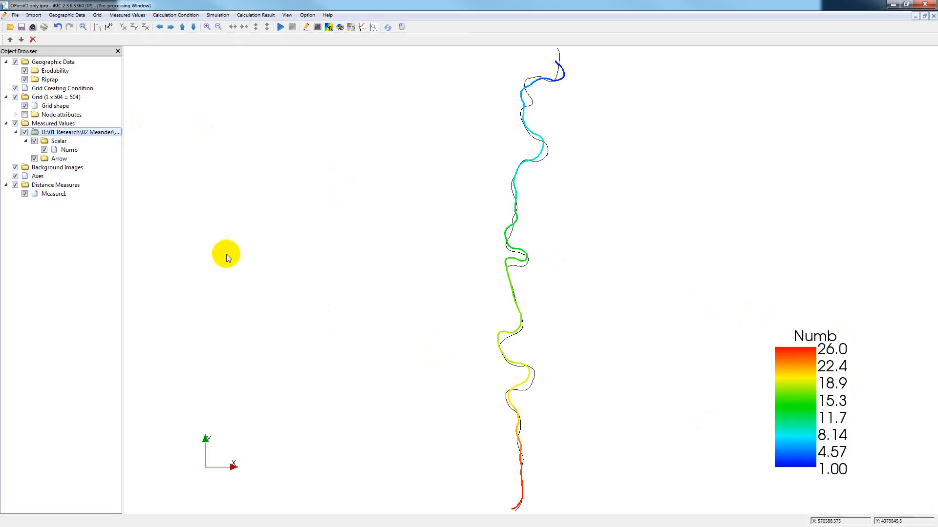
# - Run the solver, discarding the existing results, and restore and minimize the solver console when the calculation finishes
pyautogui.click(281, 28)
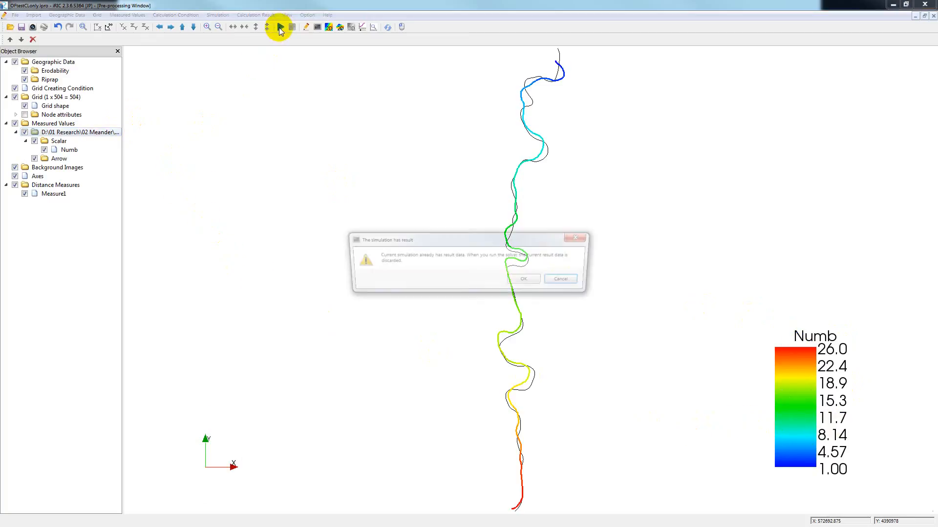
pyautogui.click(536, 279)
pyautogui.click(483, 280)
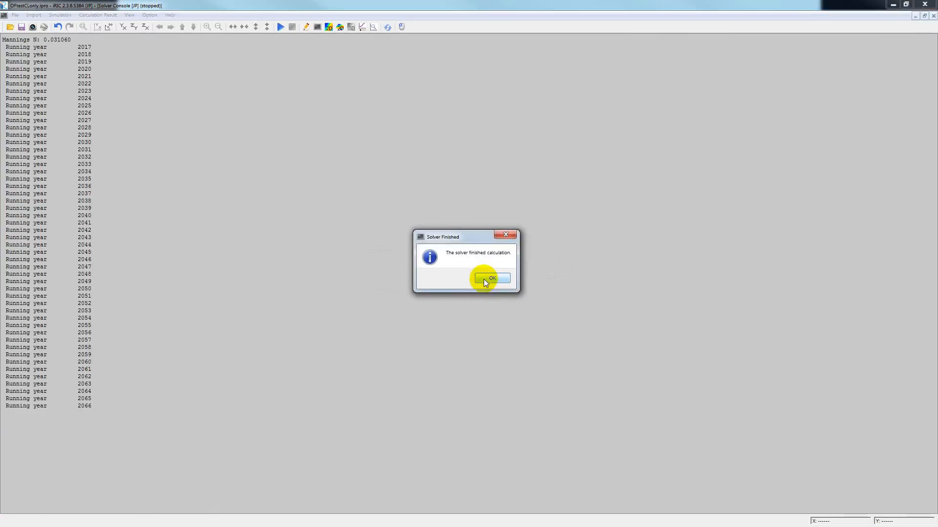
pyautogui.click(487, 279)
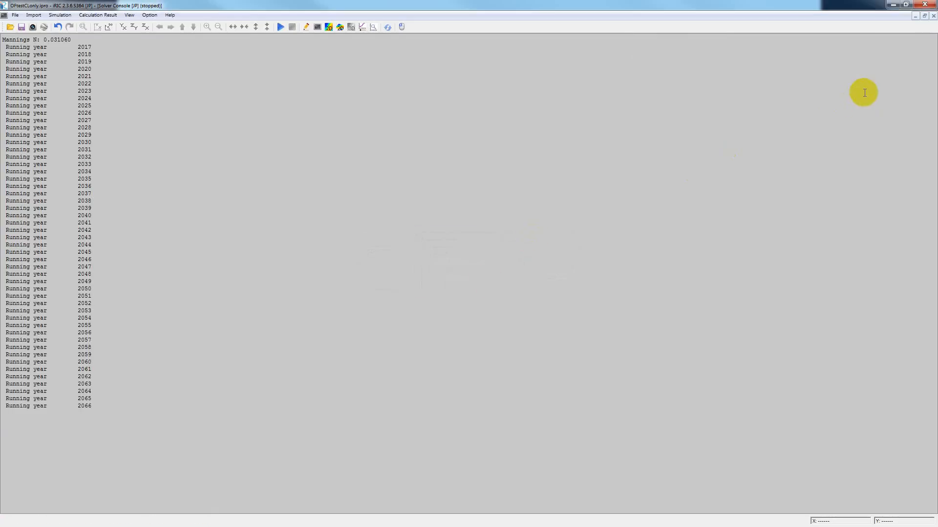
pyautogui.click(924, 16)
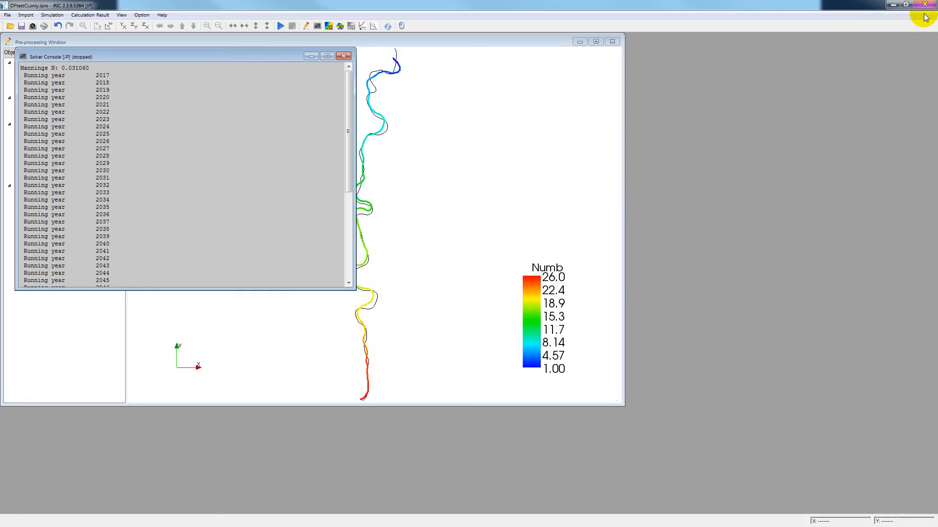
pyautogui.click(312, 57)
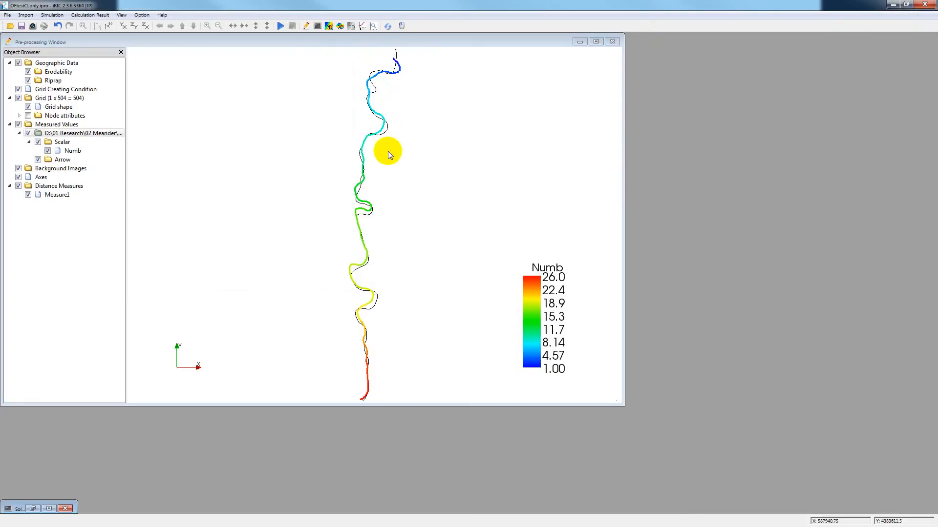